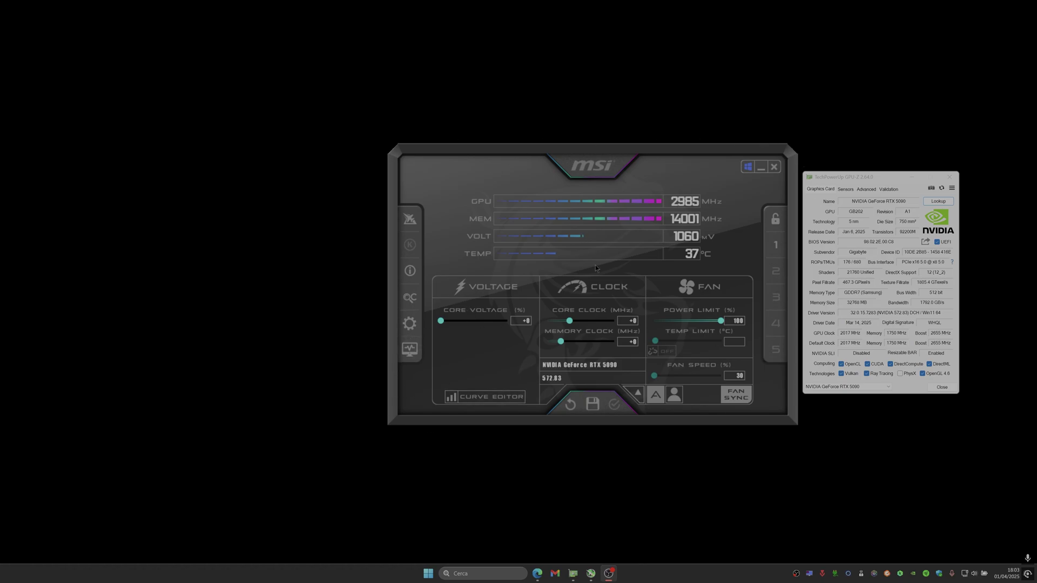
# Check the skin list in Afterburner's user interface settings and keep the MSI Mystic skin.
pyautogui.click(409, 326)
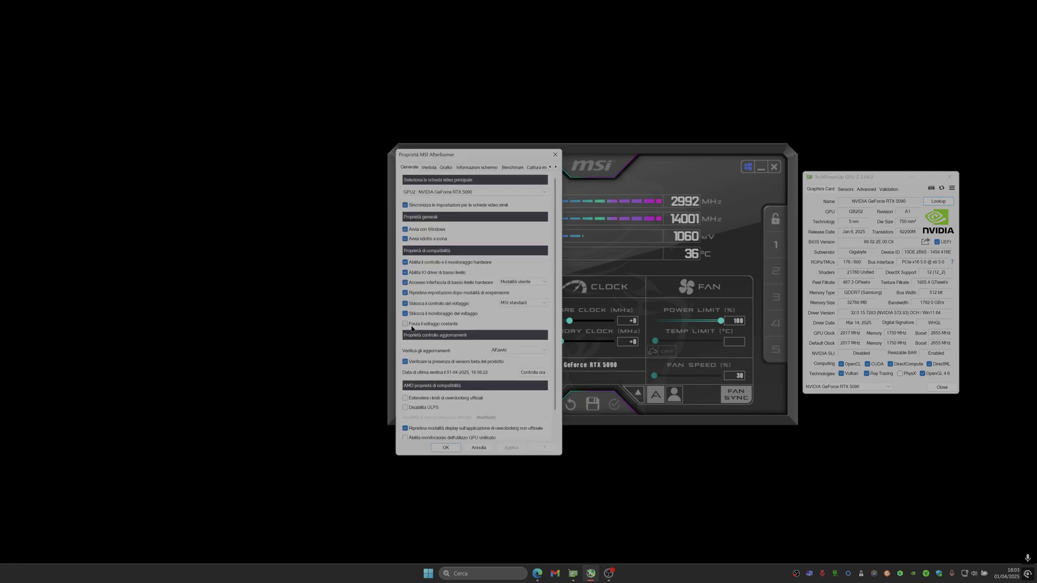
pyautogui.click(556, 167)
pyautogui.click(556, 167)
pyautogui.click(556, 167)
pyautogui.click(556, 167)
pyautogui.click(528, 168)
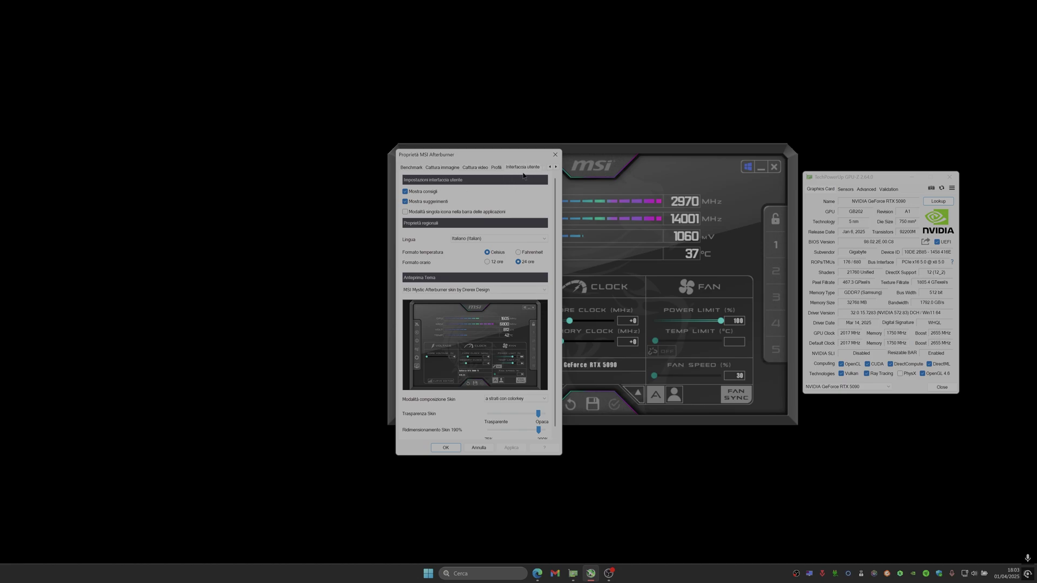
pyautogui.click(436, 290)
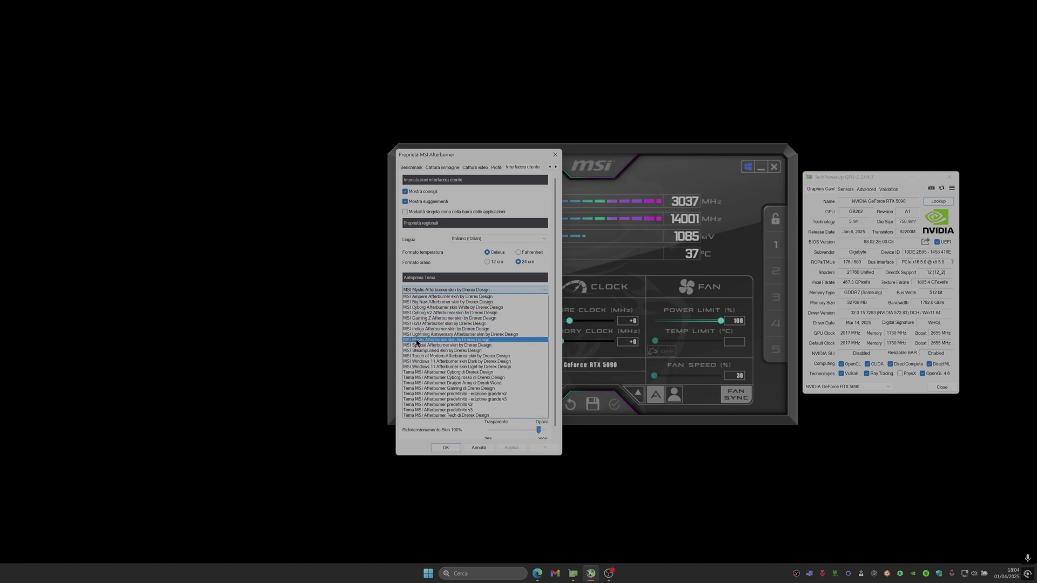
pyautogui.click(477, 290)
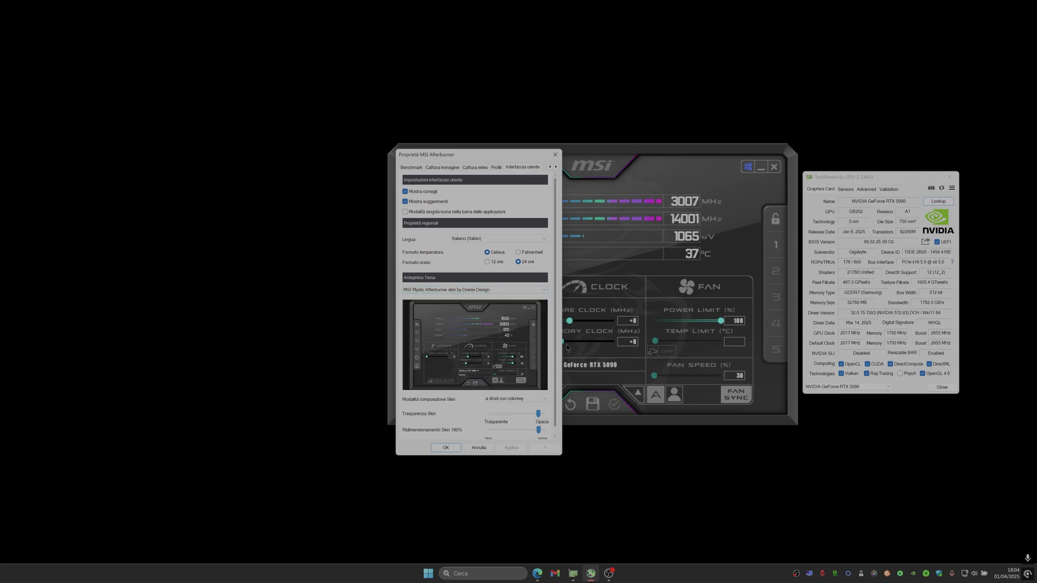
pyautogui.click(554, 153)
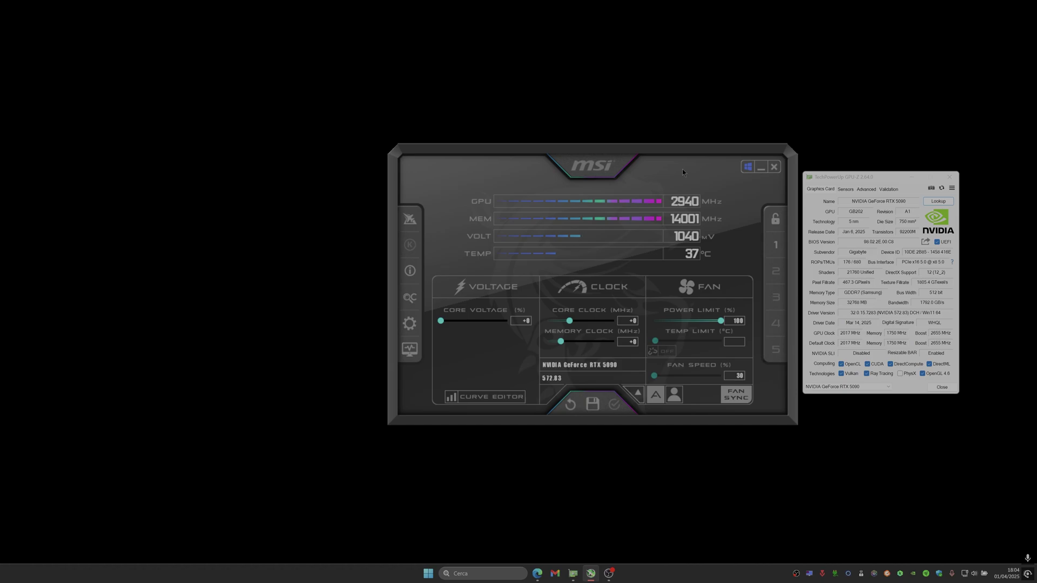
# Open the voltage/frequency curve editor and drag the 900 mV point to adjust its frequency.
pyautogui.click(472, 396)
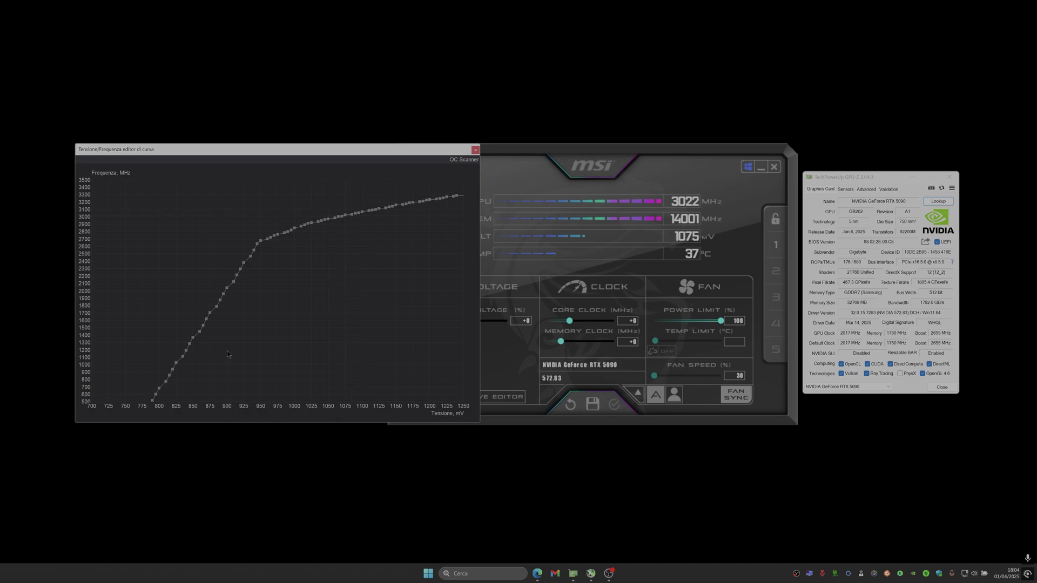
pyautogui.click(227, 289)
pyautogui.moveTo(227, 289); pyautogui.dragTo(220, 225)
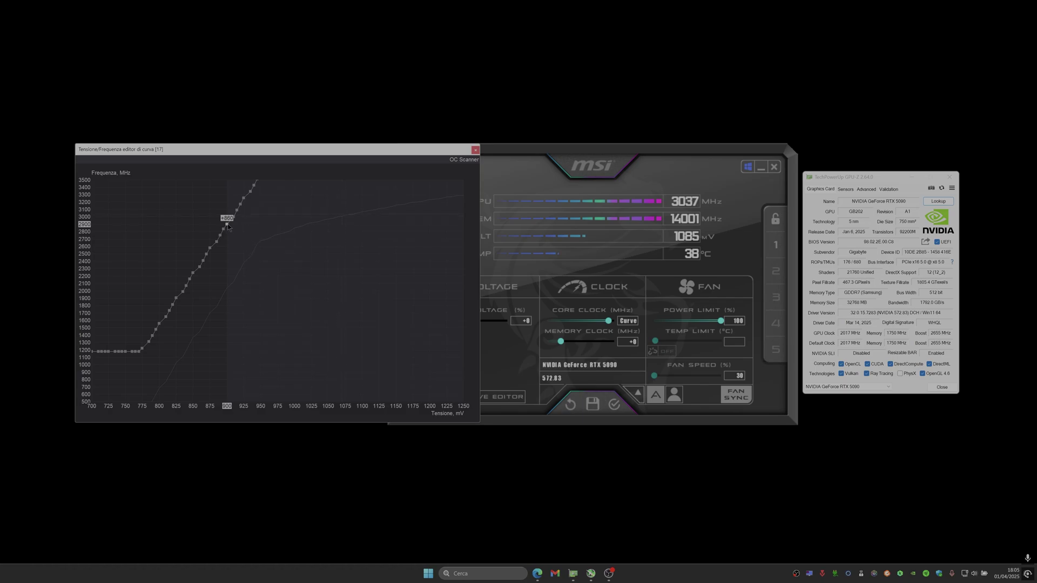
# Shift the whole curve to a +474 offset and flatten every point above 900 mV.
pyautogui.moveTo(227, 226)
pyautogui.mouseDown()
pyautogui.moveTo(230, 252)
pyautogui.moveTo(227, 227)
pyautogui.mouseUp()
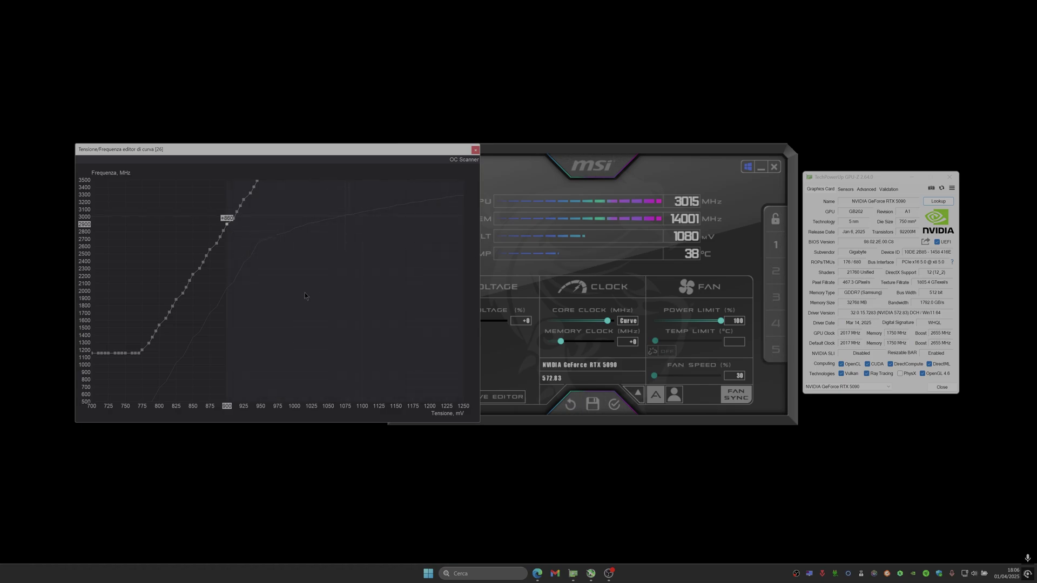
pyautogui.press('Return')
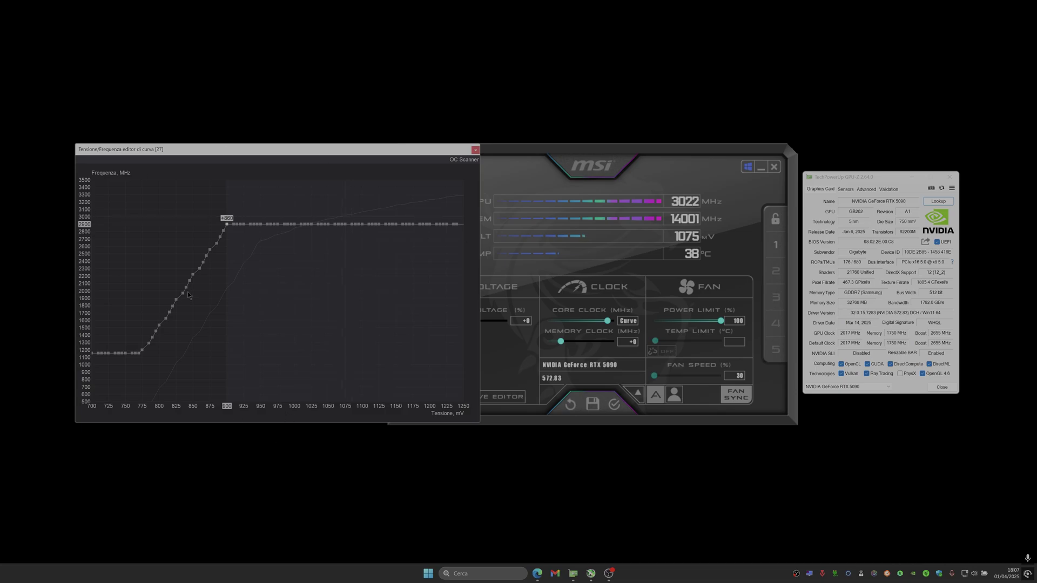
# Close the curve editor, raise the memory clock offset to +2000 MHz, and apply the settings.
pyautogui.click(475, 150)
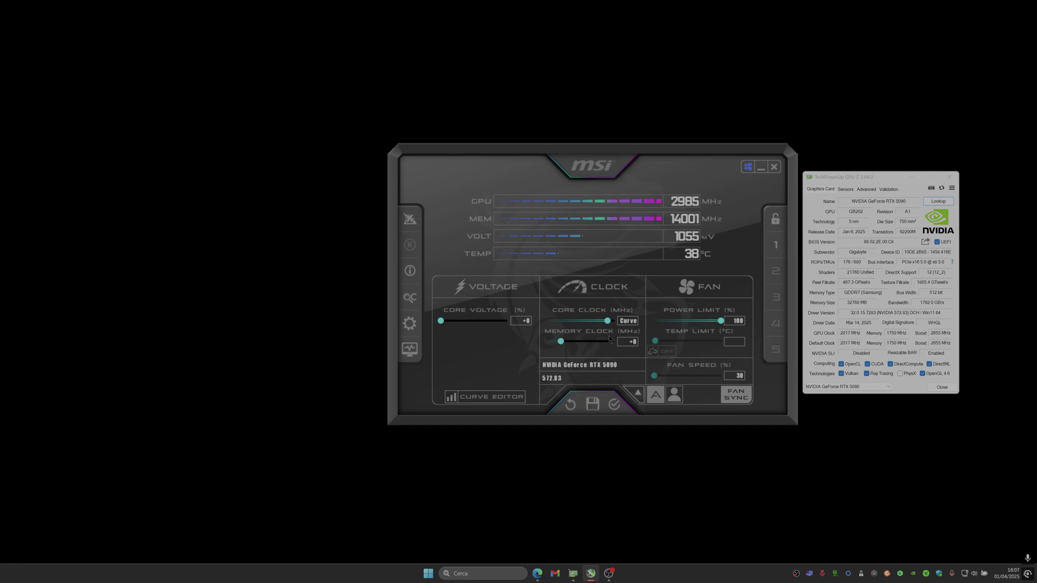
pyautogui.moveTo(561, 341); pyautogui.dragTo(614, 342)
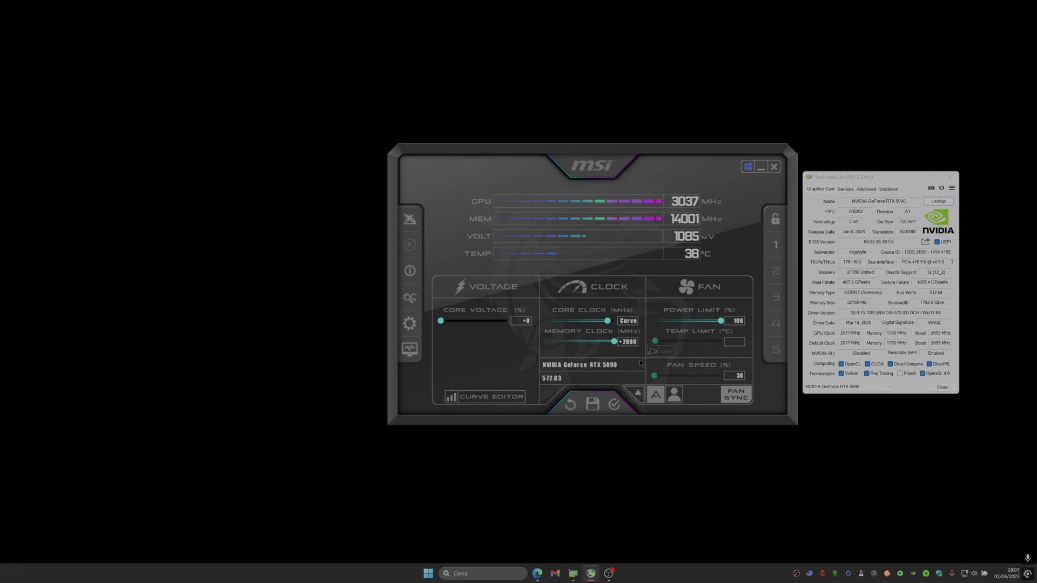
pyautogui.click(616, 406)
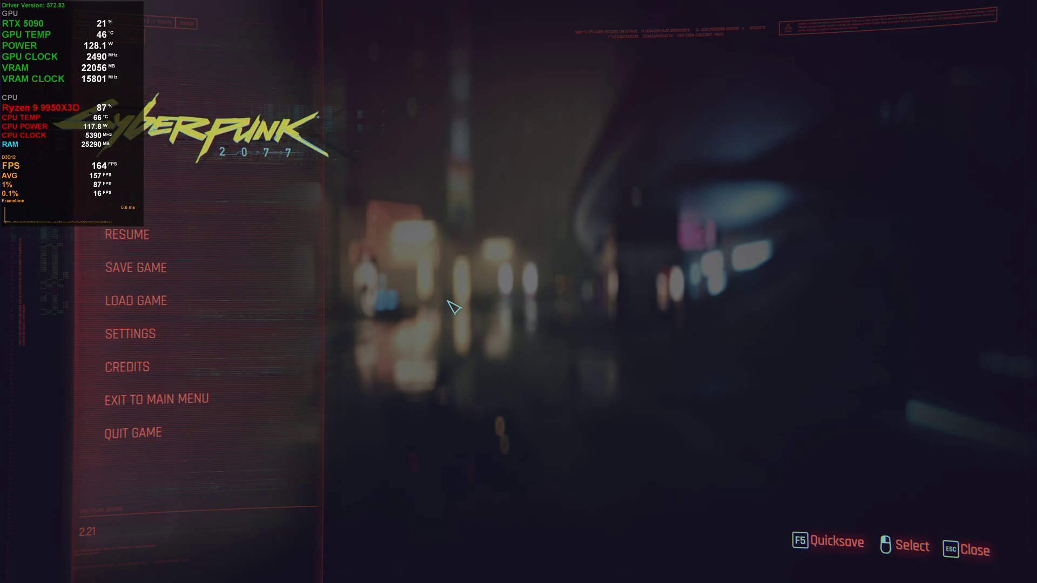
# From the pause menu, go to Video then Graphics settings and scroll through DLSS, ray and path tracing.
pyautogui.click(267, 338)
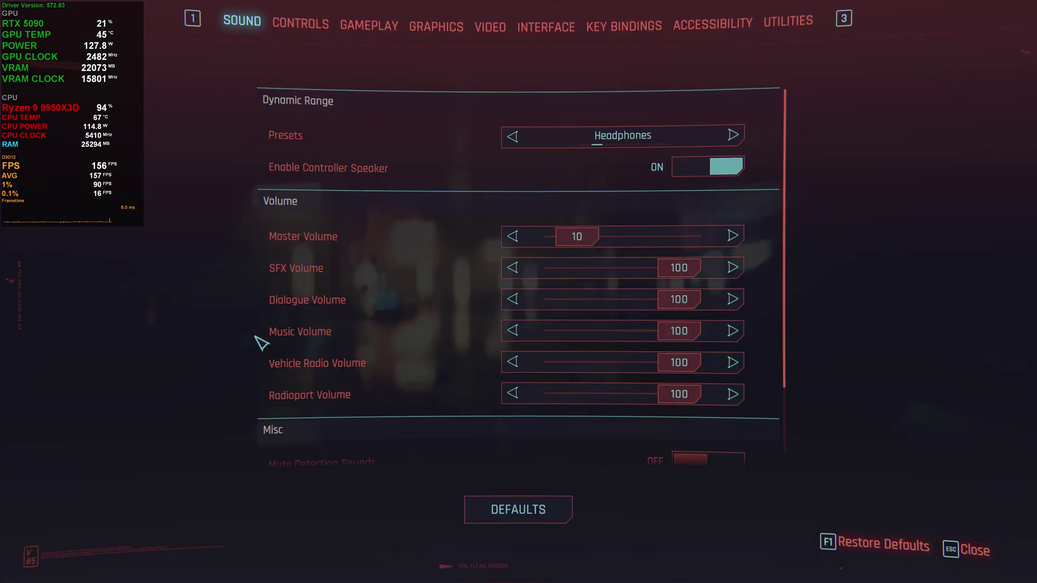
pyautogui.click(493, 28)
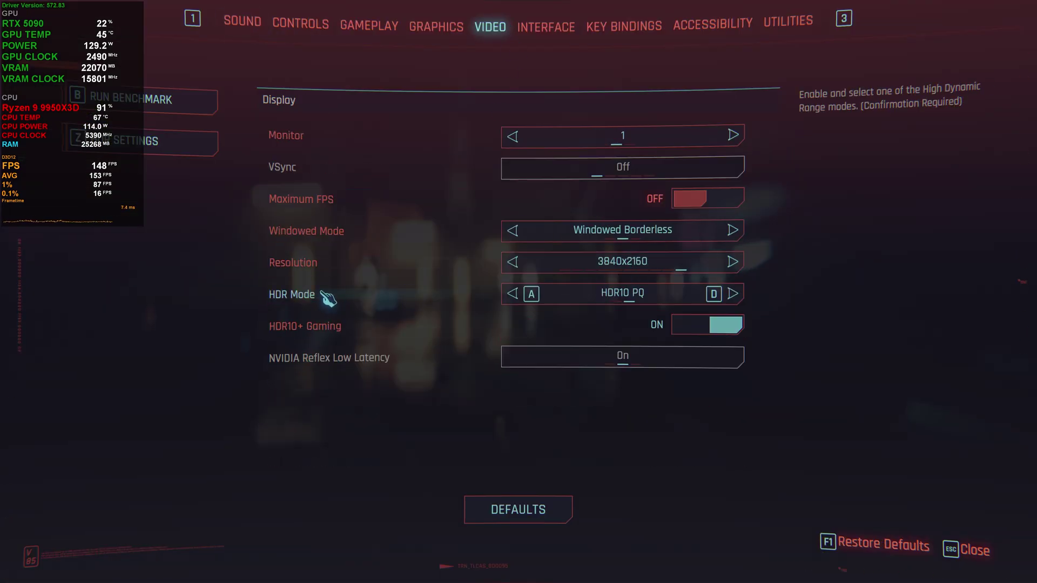
pyautogui.click(439, 30)
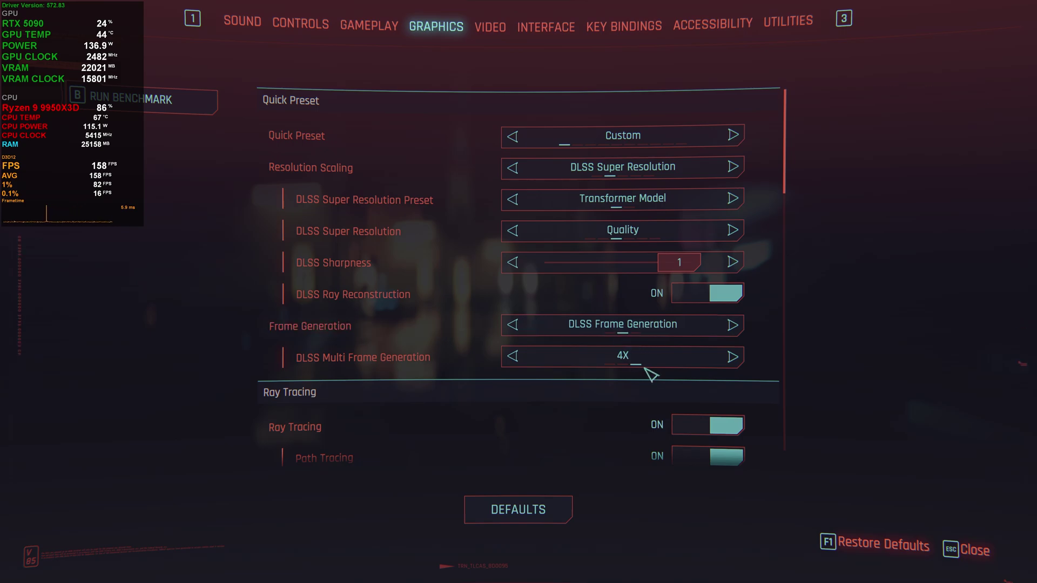
pyautogui.scroll(-2, 795, 165)
pyautogui.scroll(-3, 799, 184)
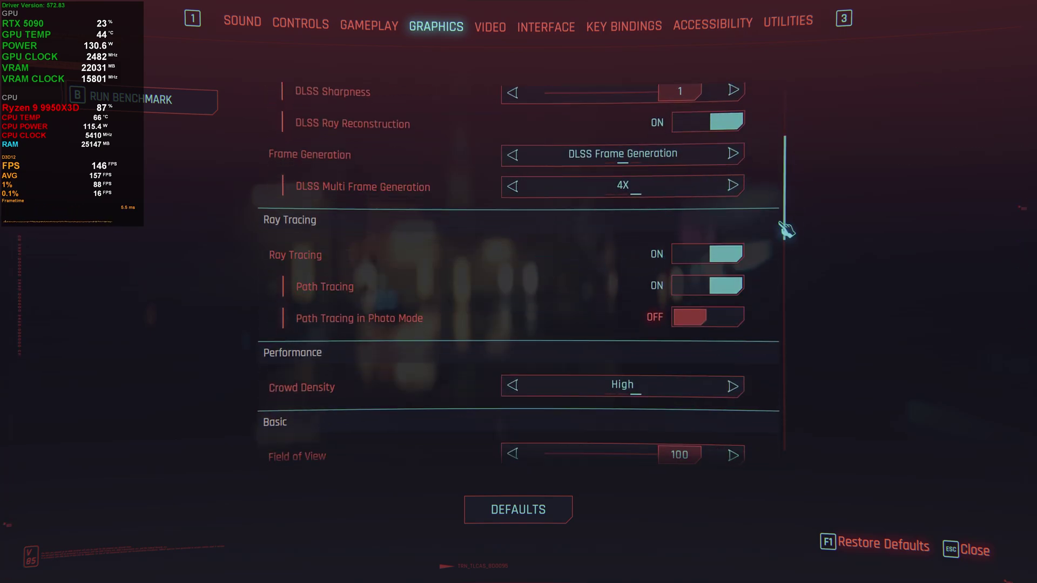
pyautogui.moveTo(791, 218)
pyautogui.mouseDown()
pyautogui.moveTo(792, 433)
pyautogui.moveTo(790, 309)
pyautogui.mouseUp()
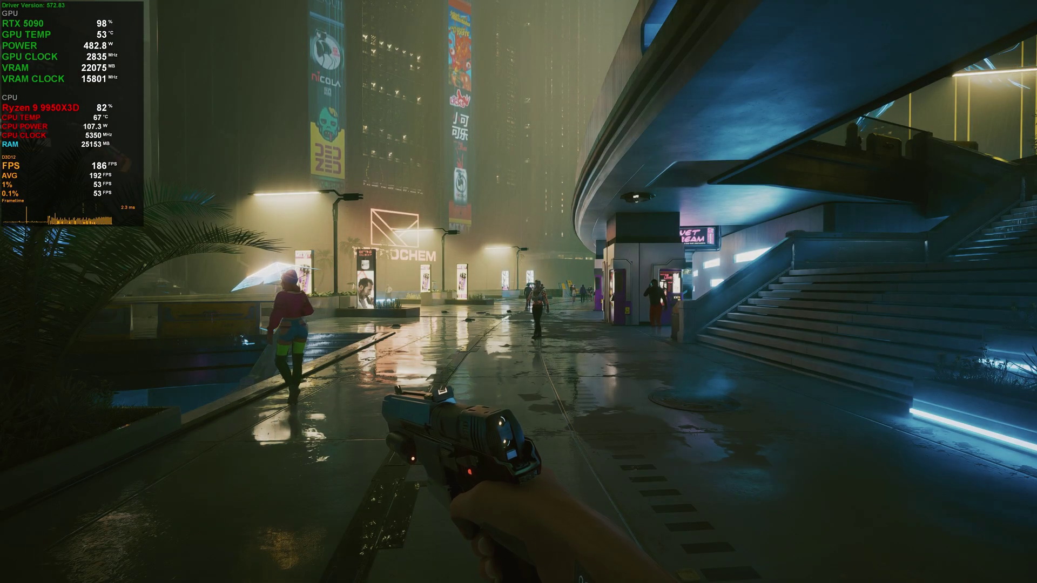
# Walk across the wet plaza past the Delamain kiosks toward the fish hologram and Petrochem sign.
pyautogui.press('w')
pyautogui.press('w')
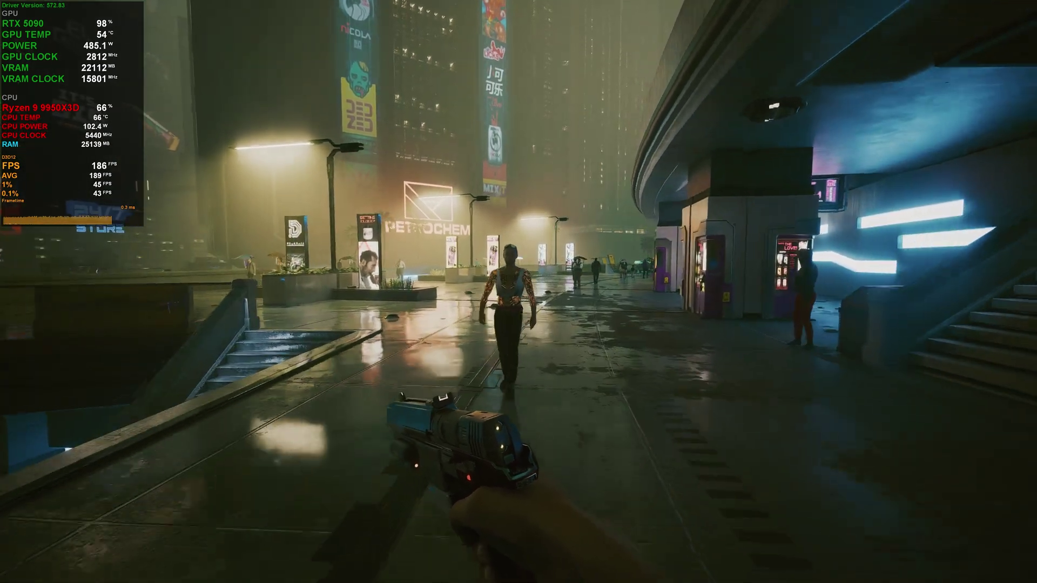
pyautogui.press('a')
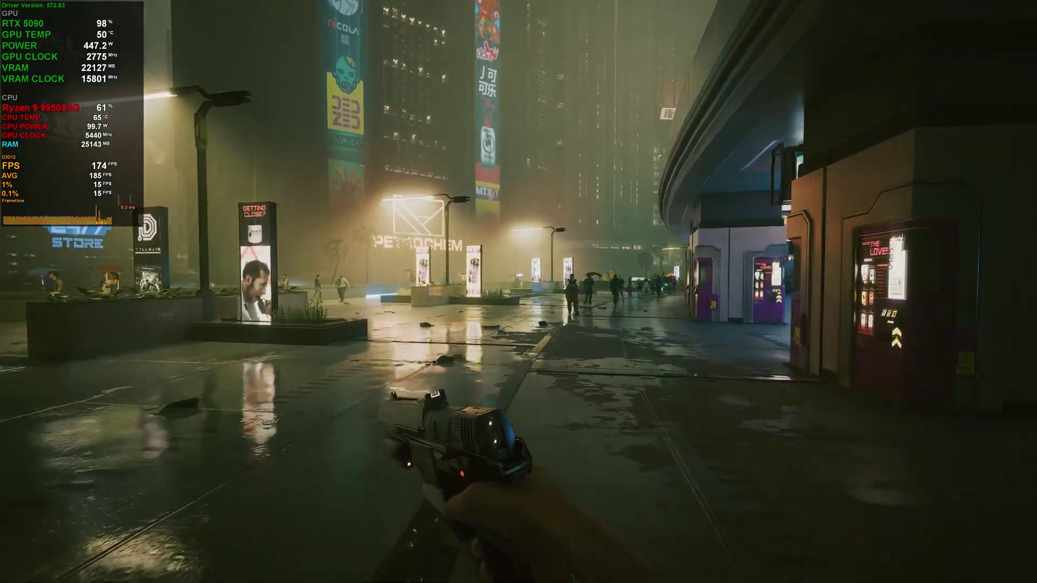
pyautogui.press('w')
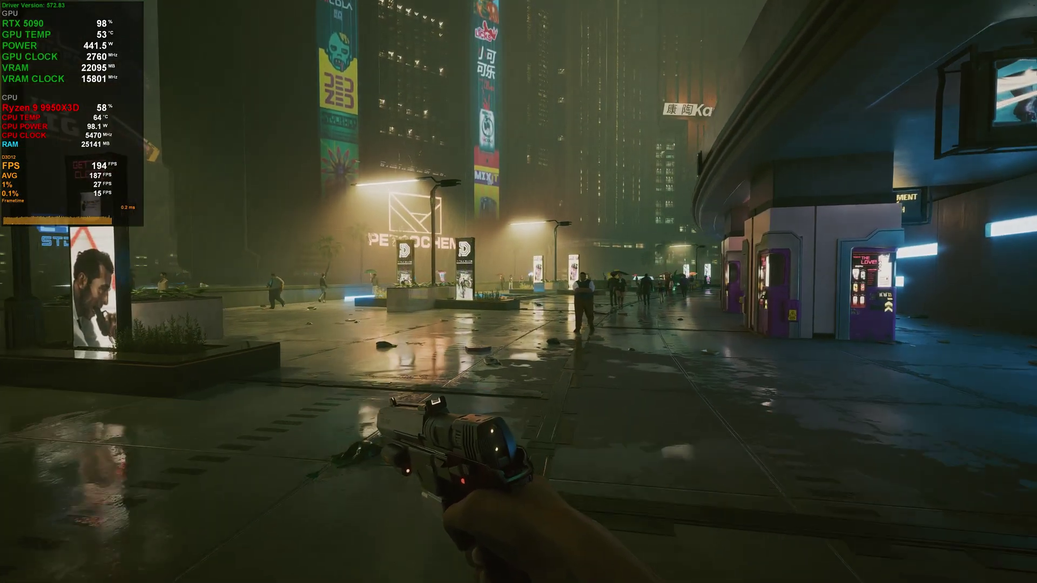
pyautogui.press('w')
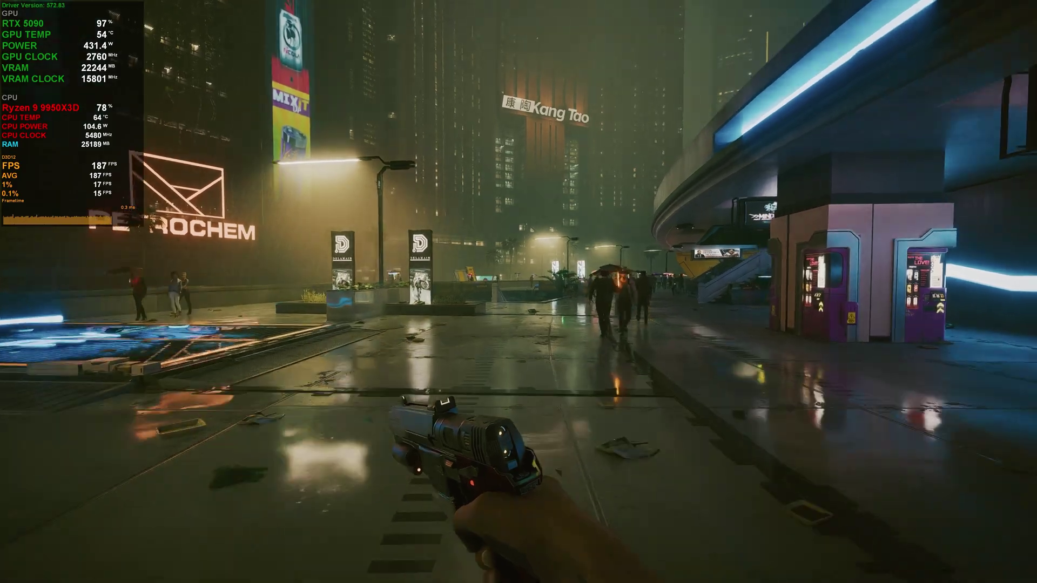
pyautogui.press('w')
pyautogui.press('w')
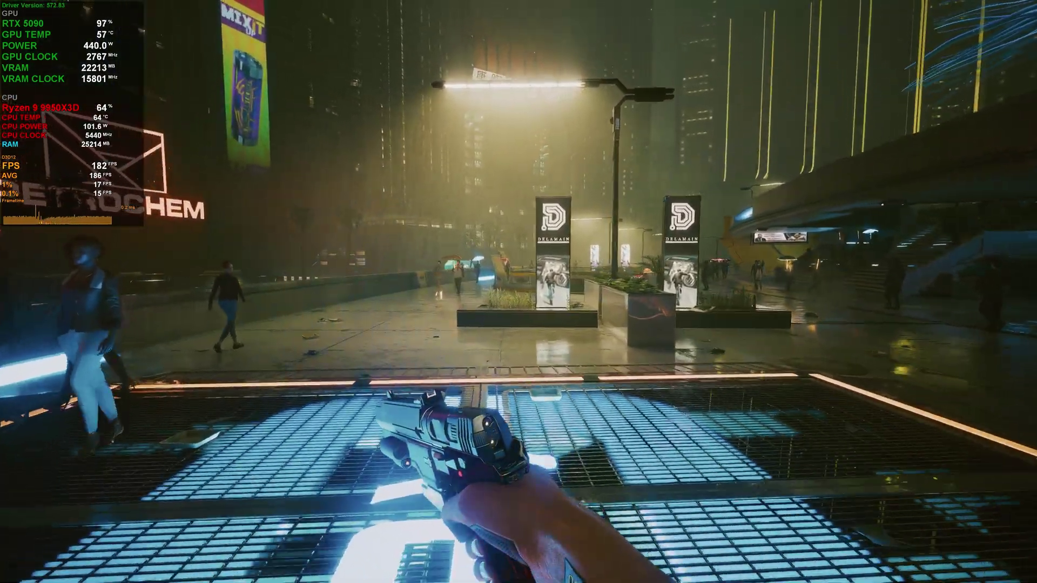
pyautogui.press('w')
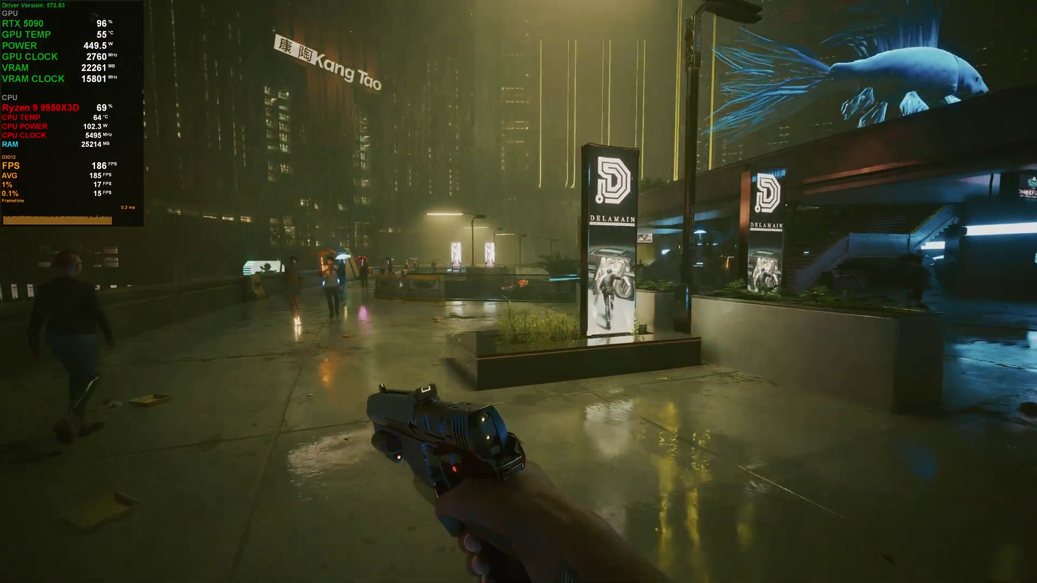
pyautogui.press('w')
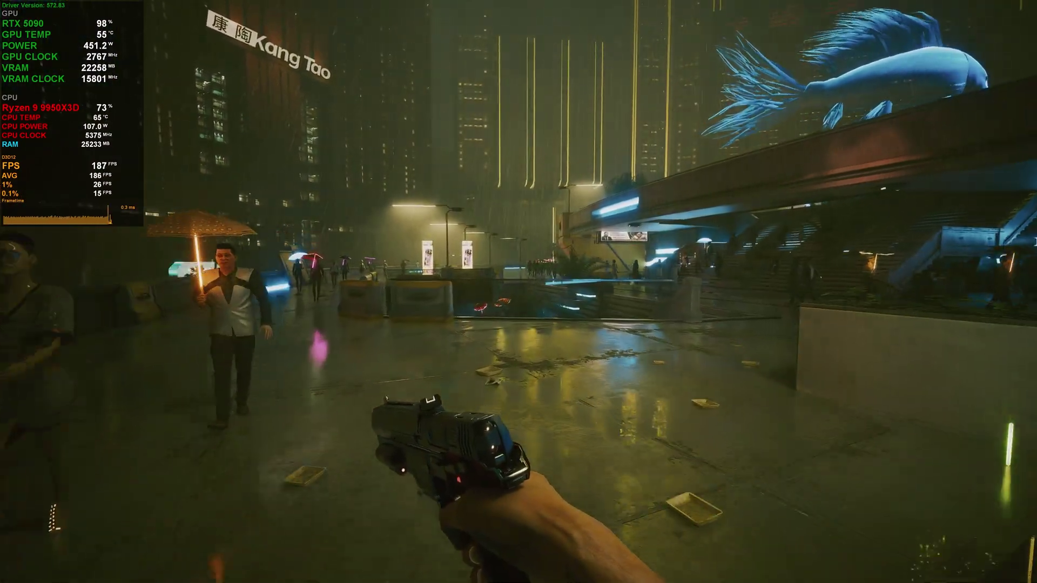
pyautogui.press('w')
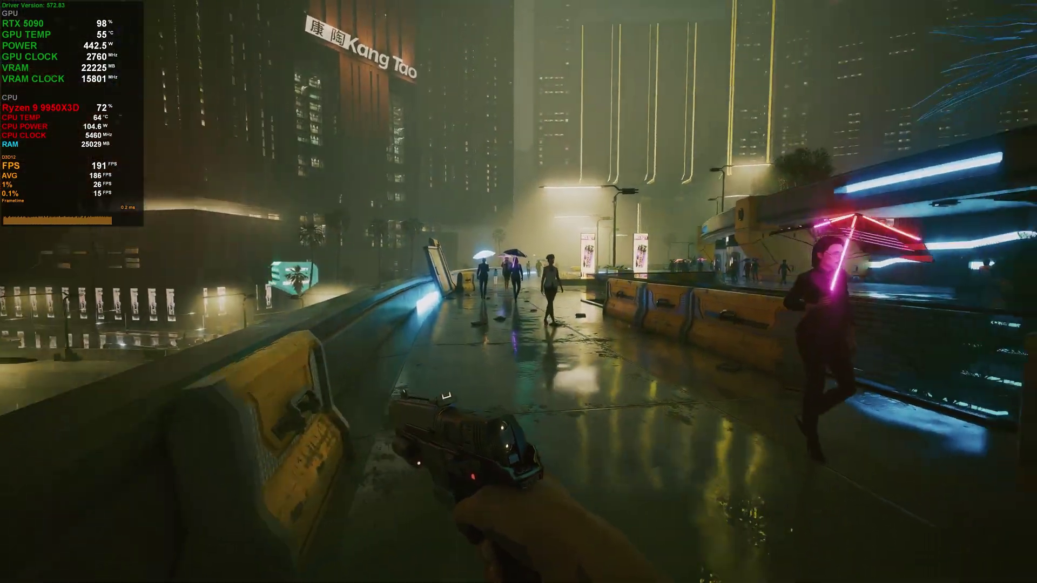
pyautogui.press('w')
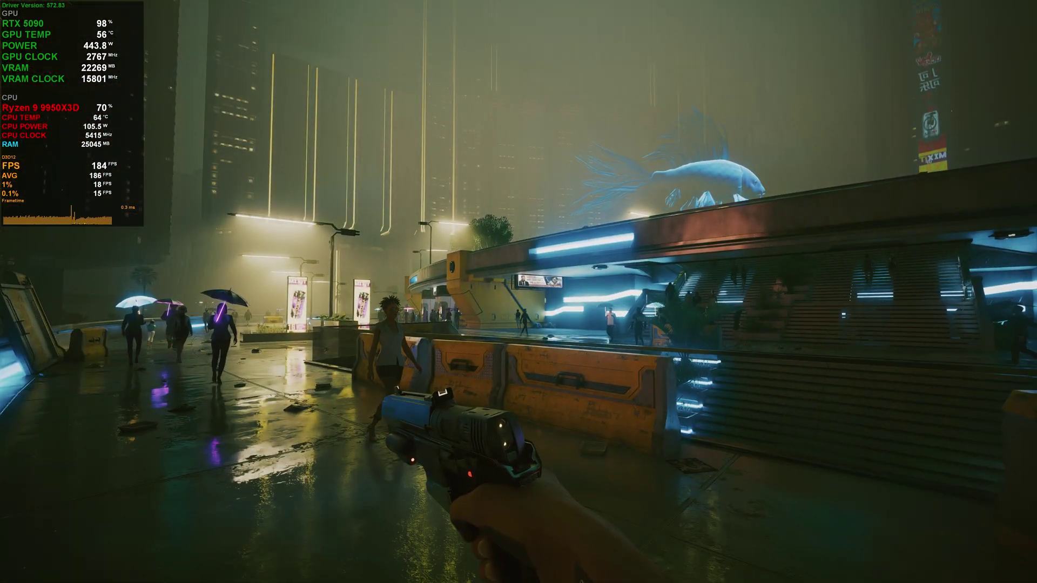
pyautogui.press('w')
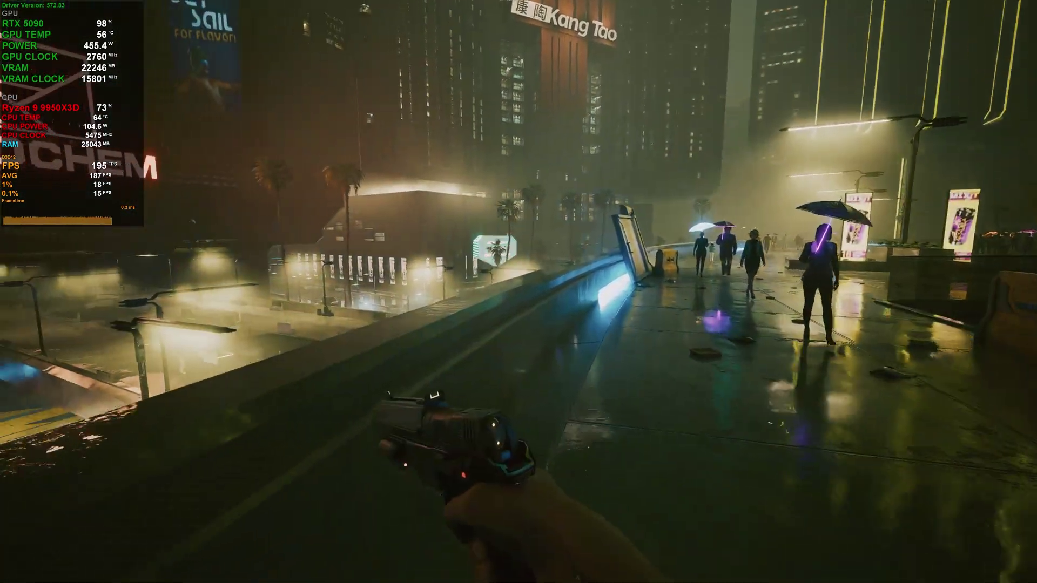
pyautogui.press('w')
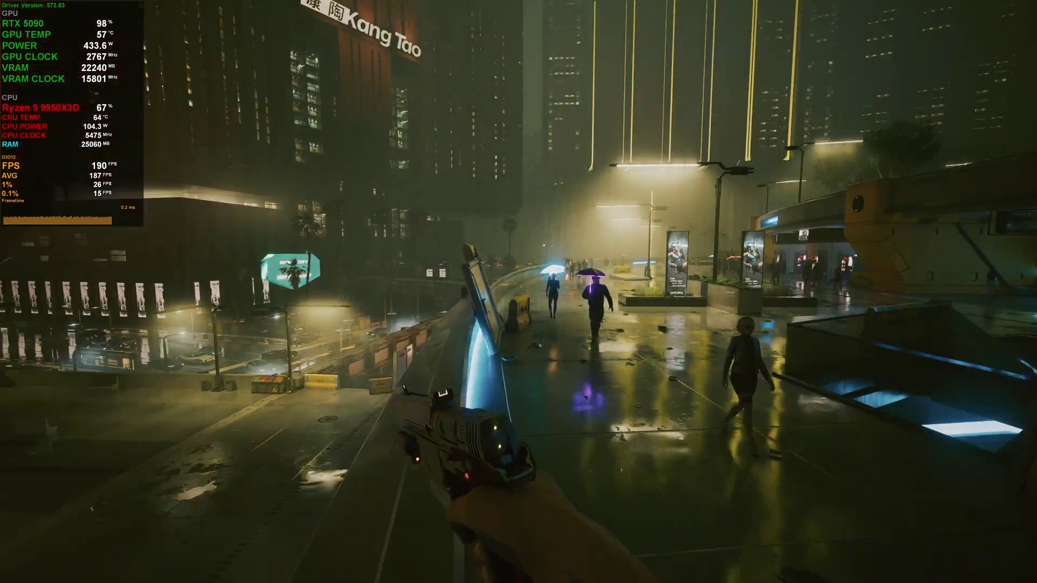
# Walk along the walkway to the yellow kiosk and railing, then show the performance statistics overlay.
pyautogui.press('w')
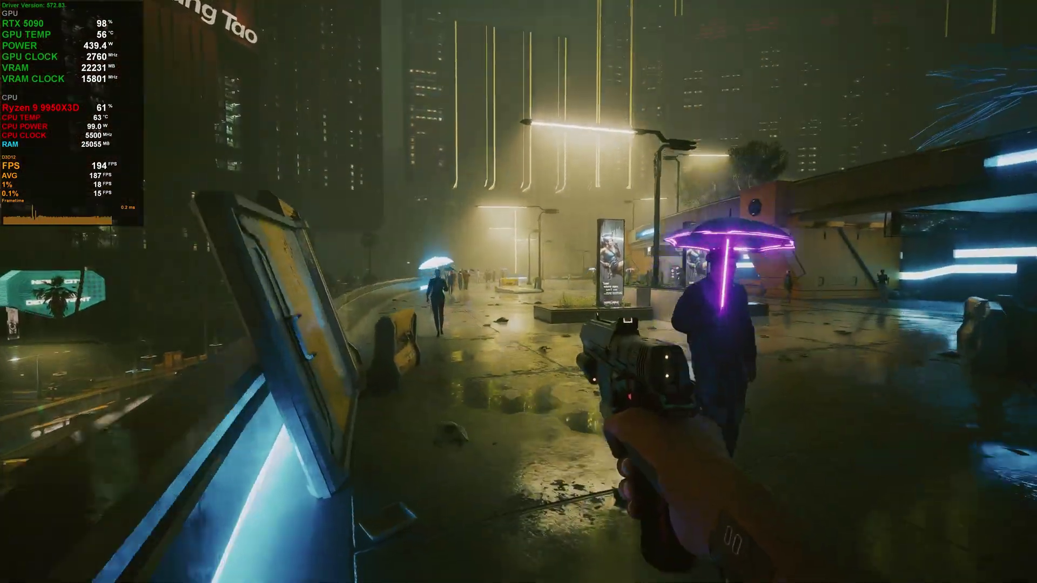
pyautogui.press('w')
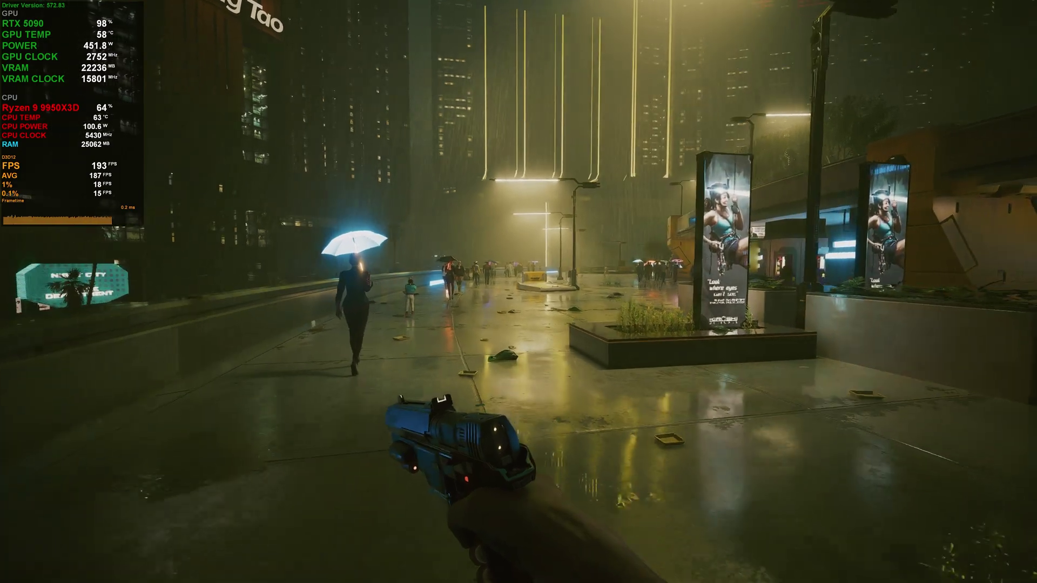
pyautogui.press('w')
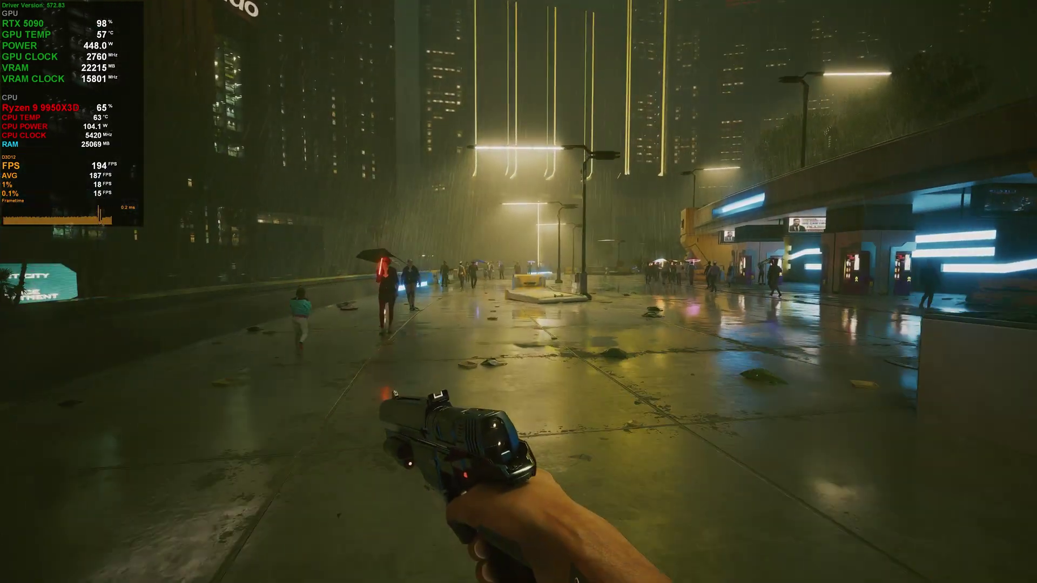
pyautogui.press('w')
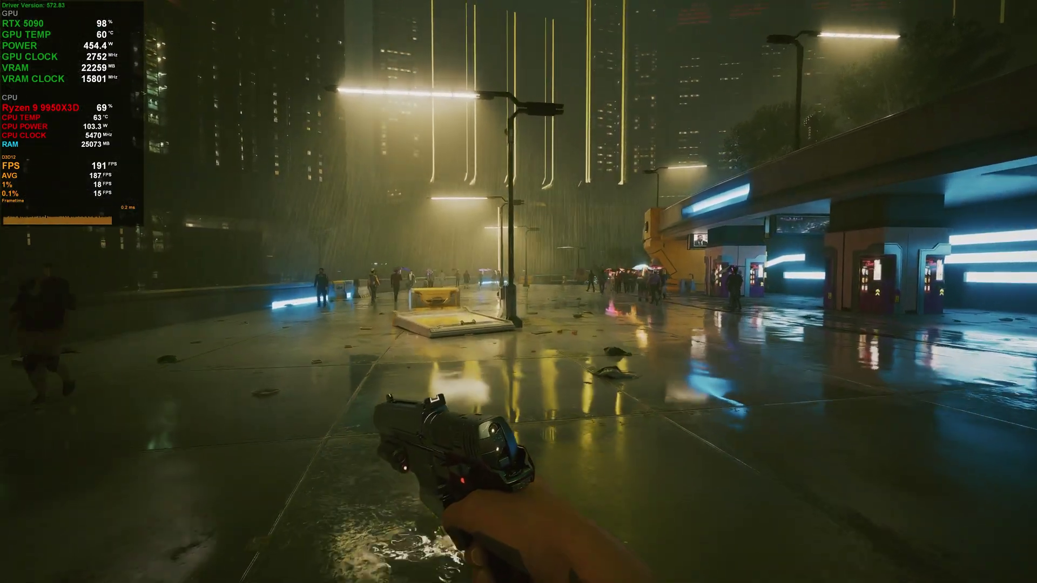
pyautogui.press('w')
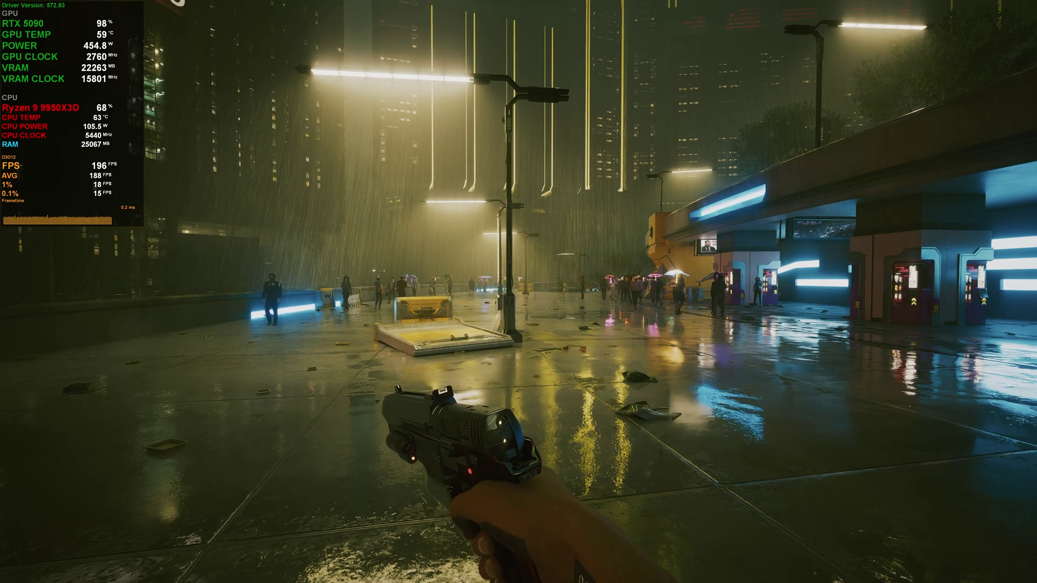
pyautogui.press('w')
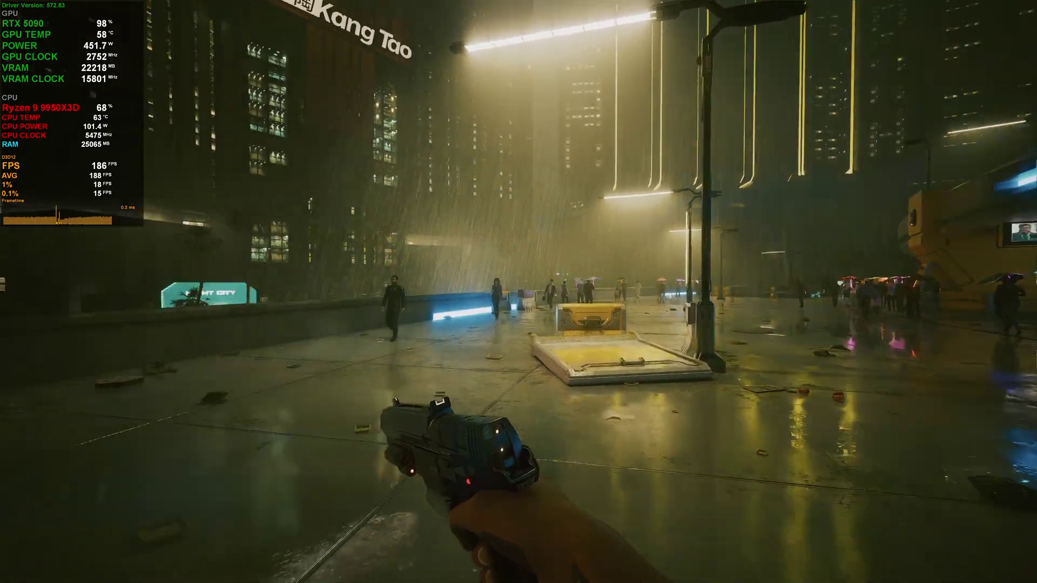
pyautogui.press('w')
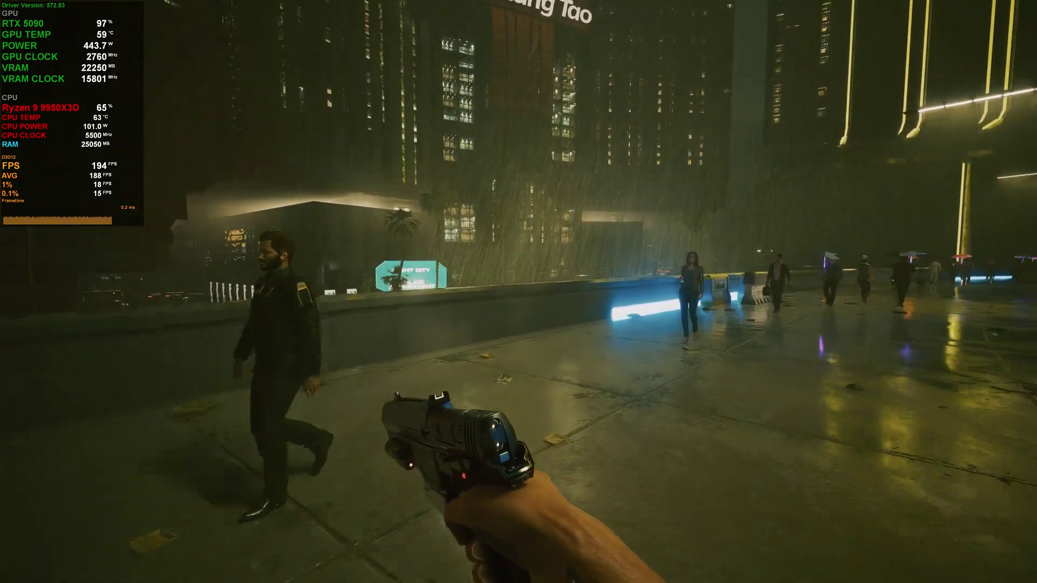
pyautogui.press('w')
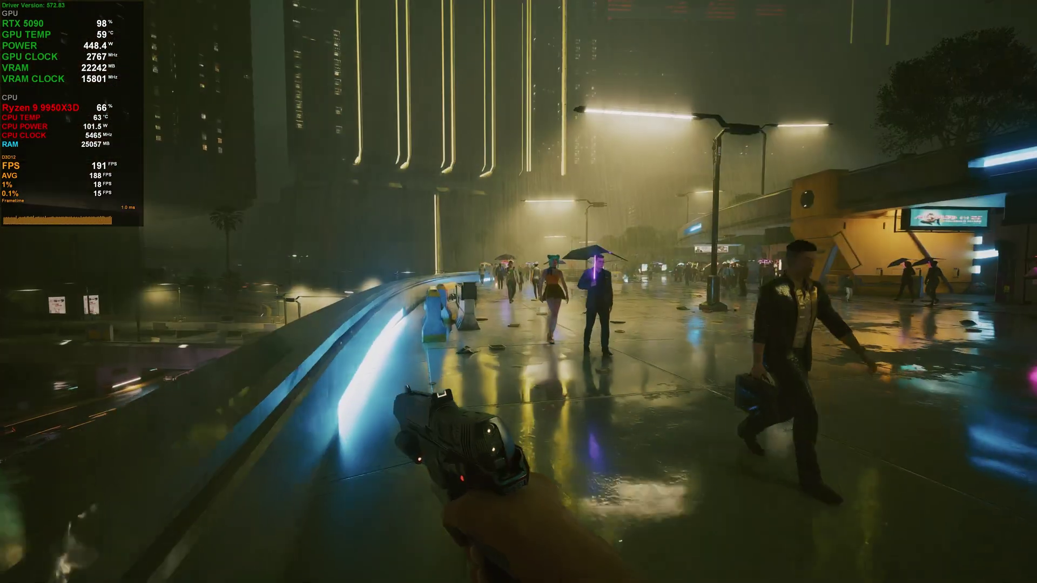
pyautogui.press('w')
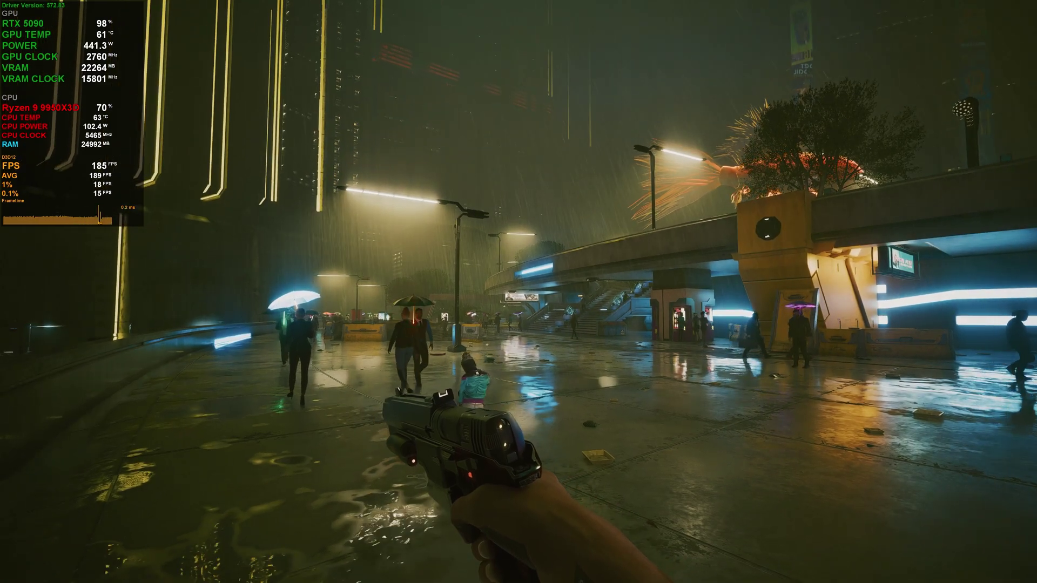
pyautogui.hotkey('alt', 'r')
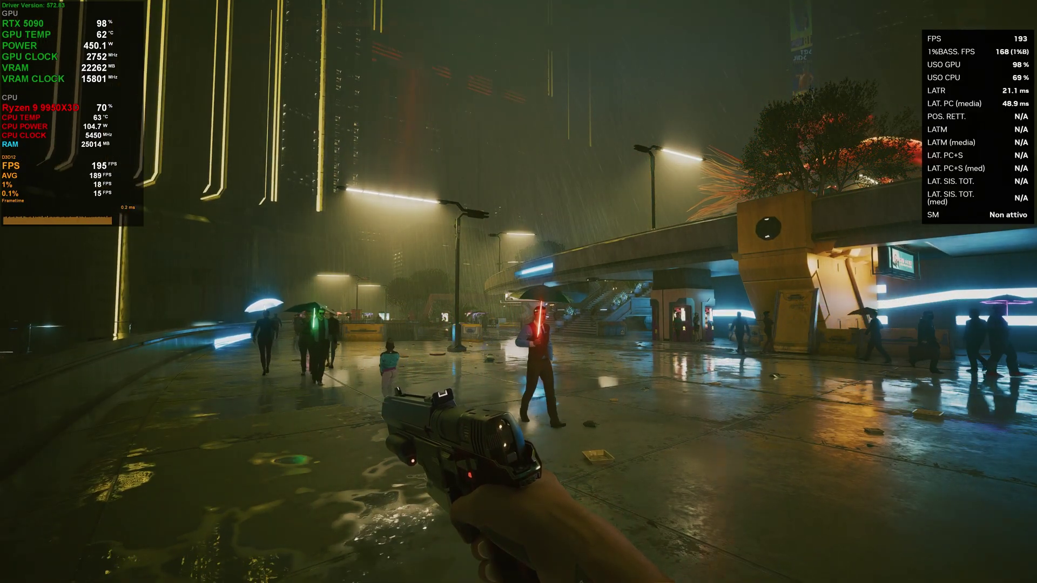
# Walk toward the lamp post and overpass, past pedestrians, while watching both FPS overlays.
pyautogui.press('w')
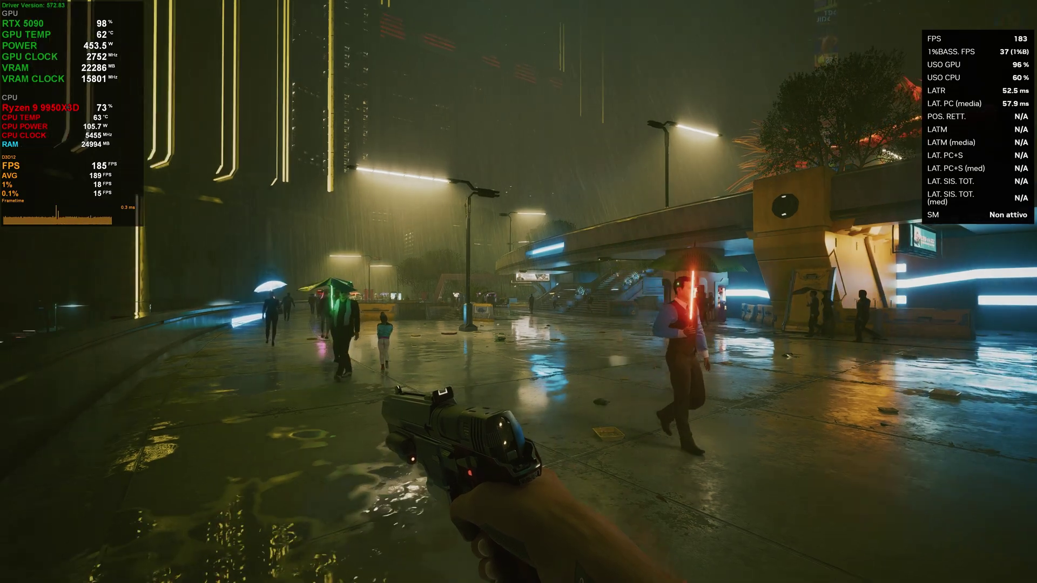
pyautogui.press('w')
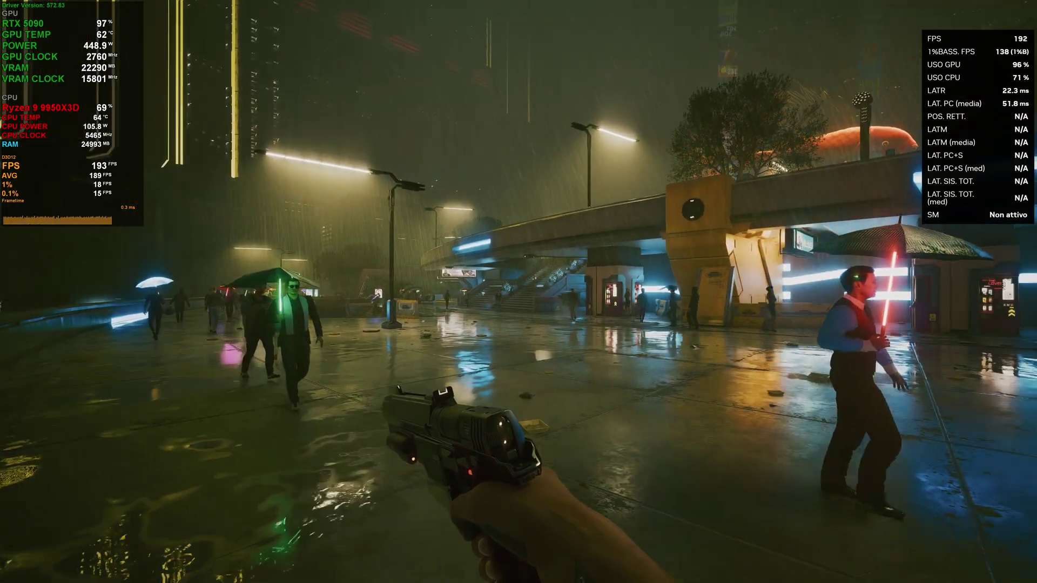
pyautogui.press('w')
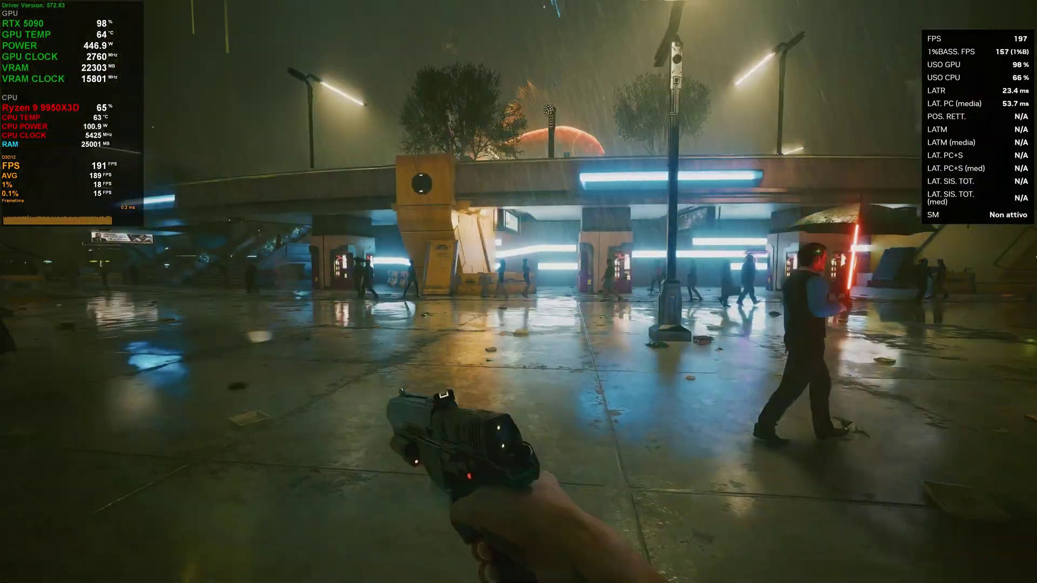
pyautogui.press('w')
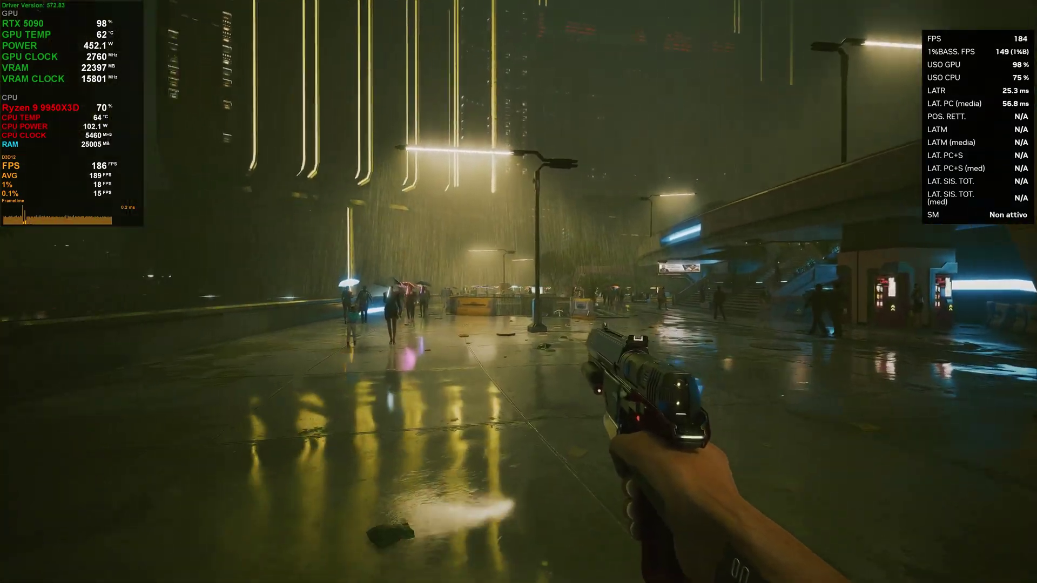
pyautogui.press('w')
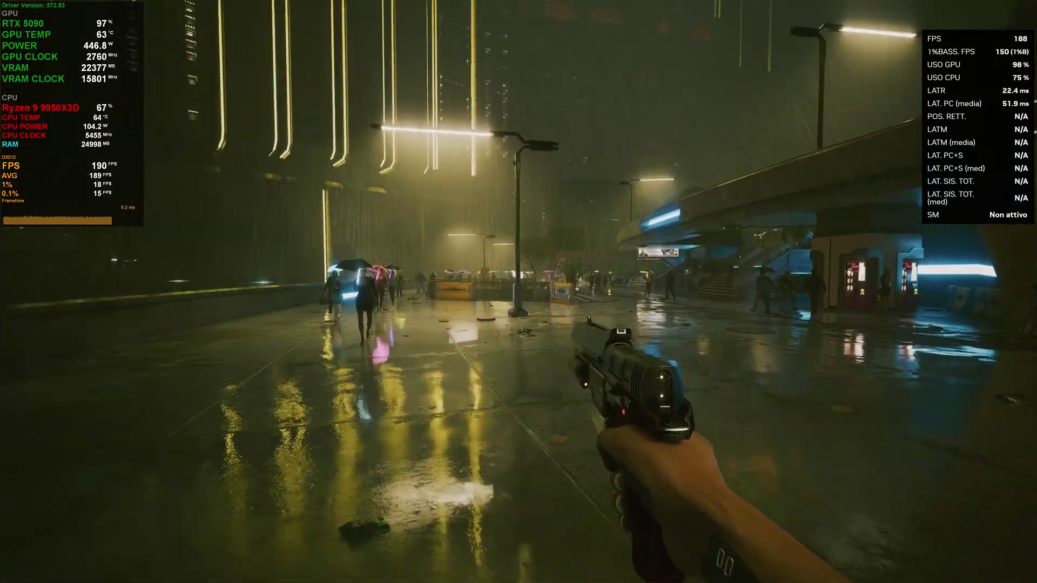
pyautogui.press('w')
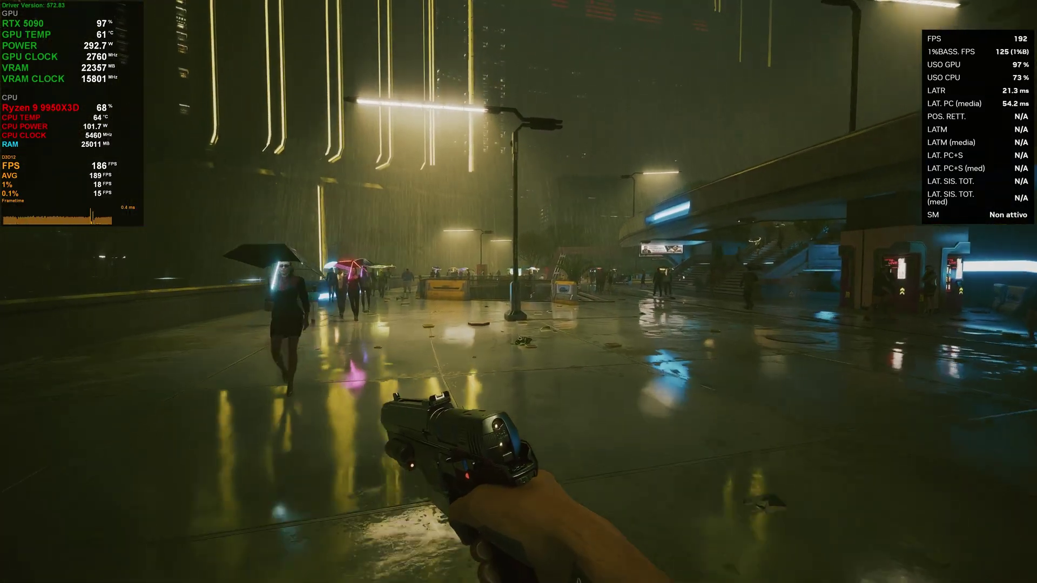
pyautogui.press('w')
pyautogui.press('w')
pyautogui.press('w')
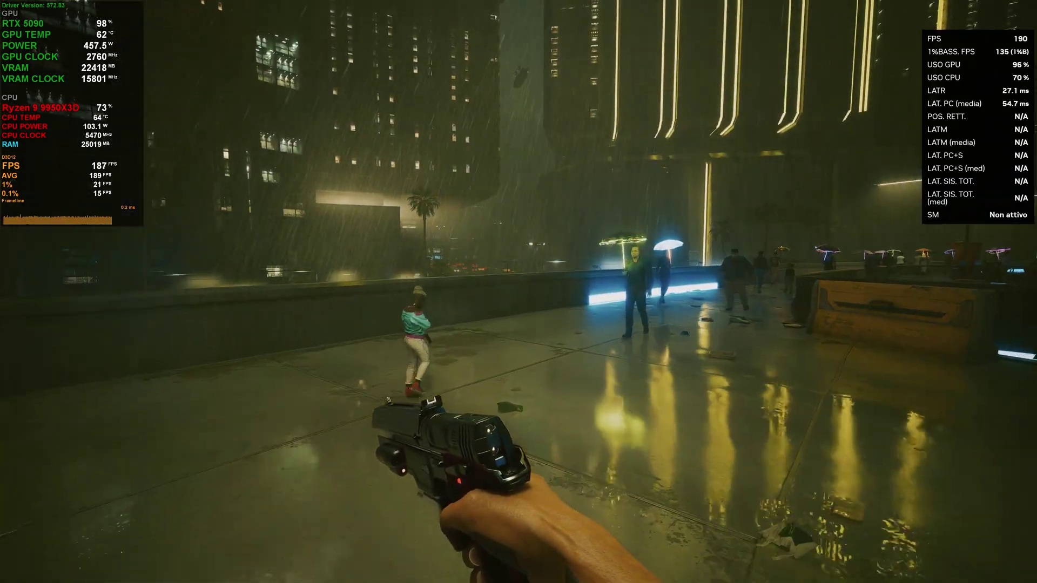